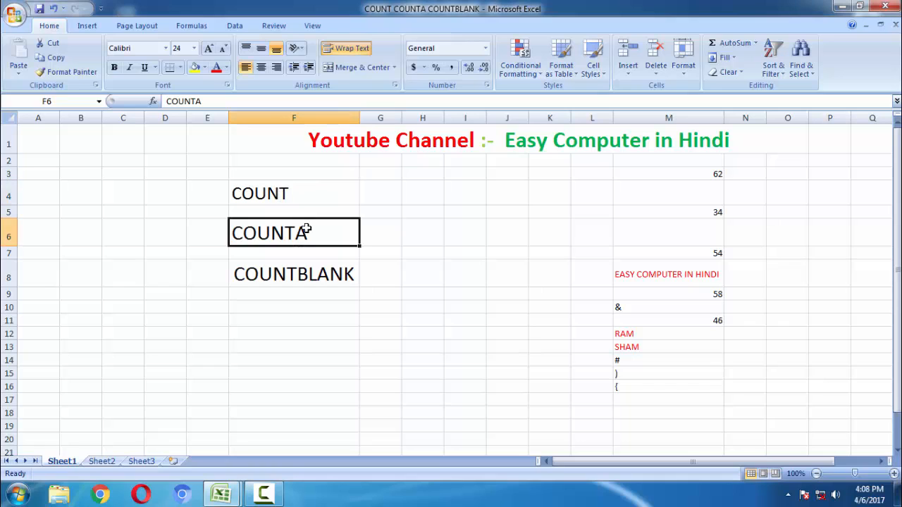
# - Enter the formula =COUNT(M3:M16) in cell G4 beside the COUNT label
pyautogui.click(321, 274)
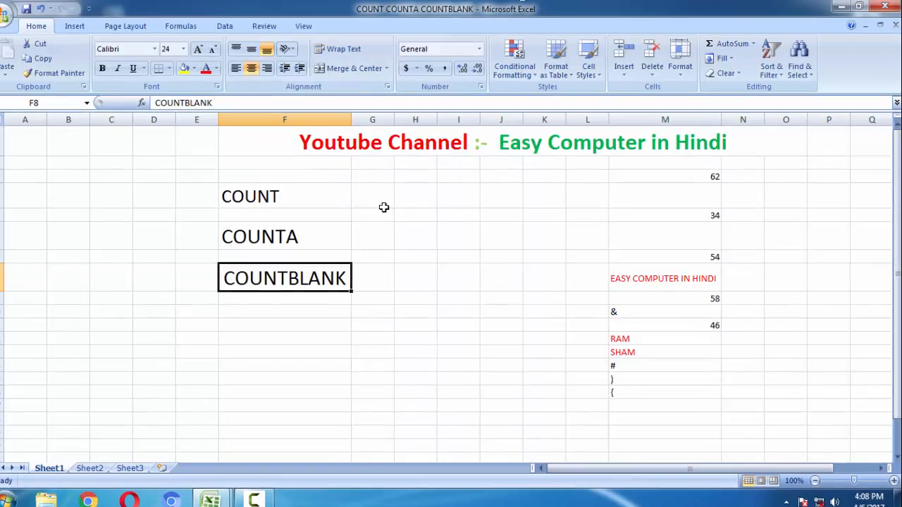
pyautogui.click(399, 201)
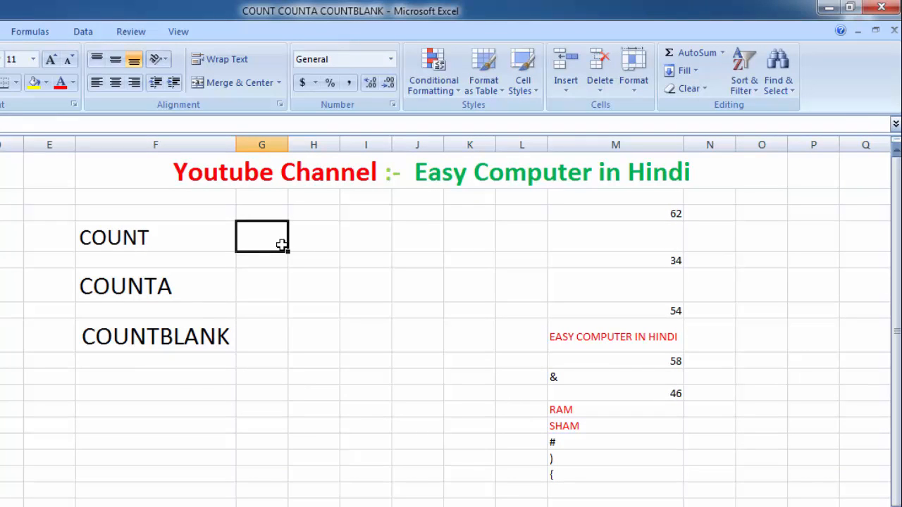
pyautogui.write('=')
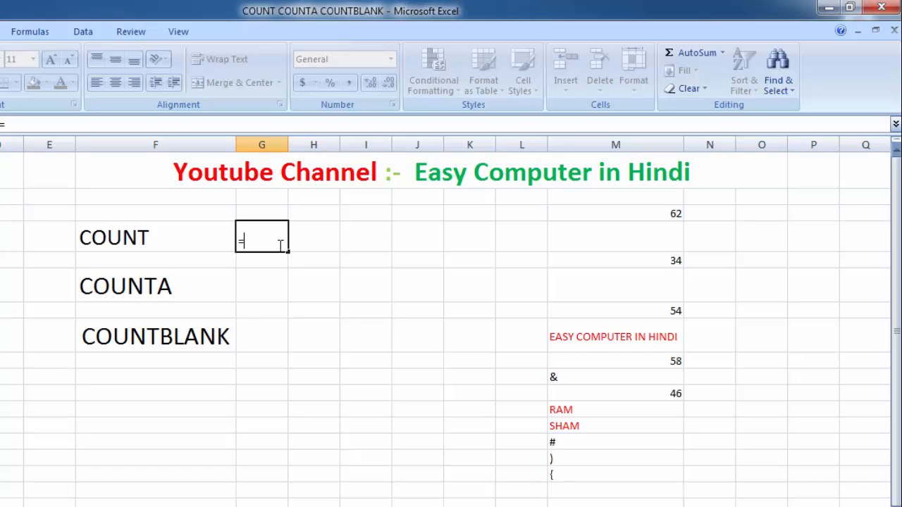
pyautogui.write('COUNT')
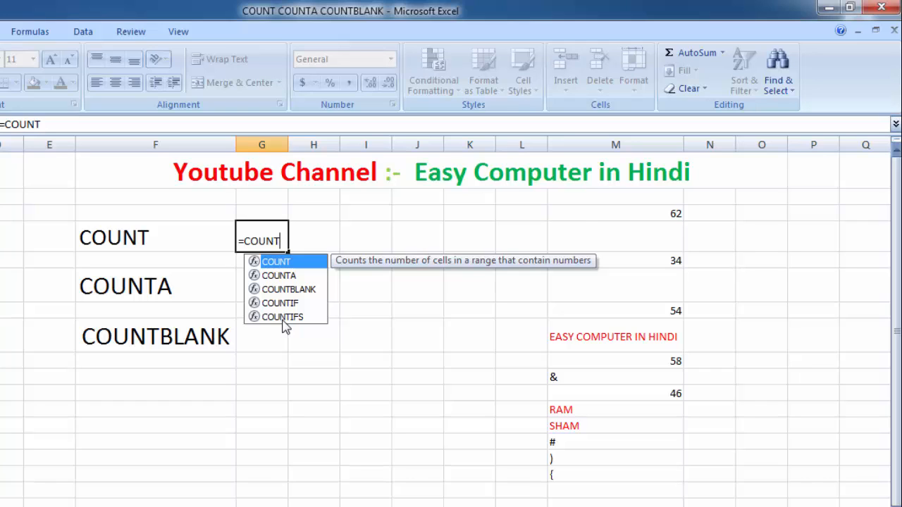
pyautogui.write('(')
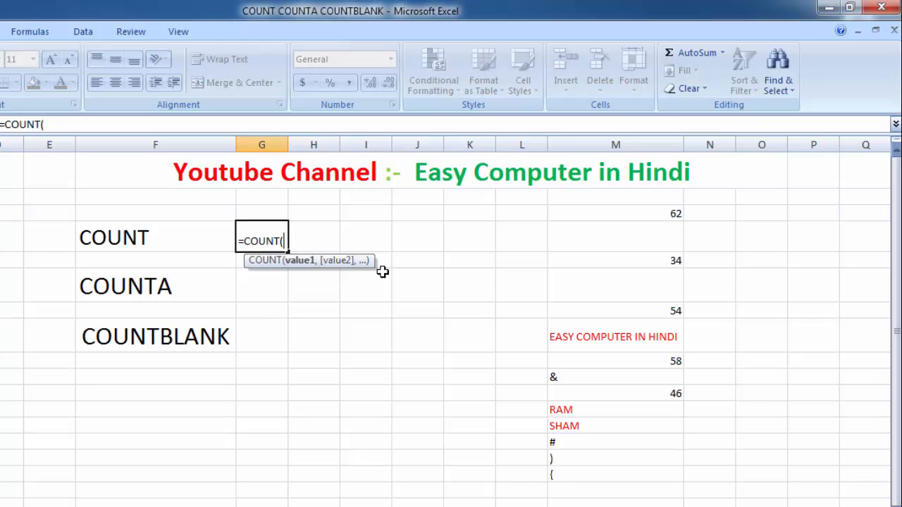
pyautogui.click(624, 210)
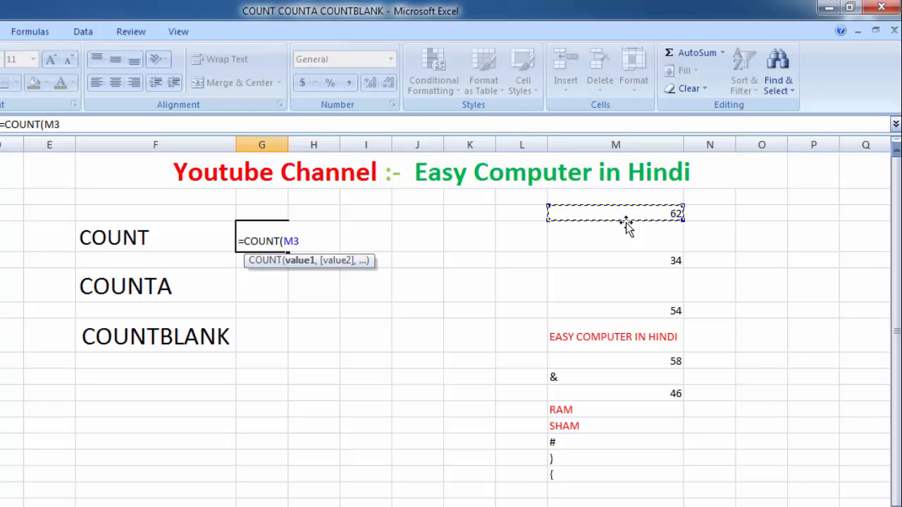
pyautogui.click(595, 477)
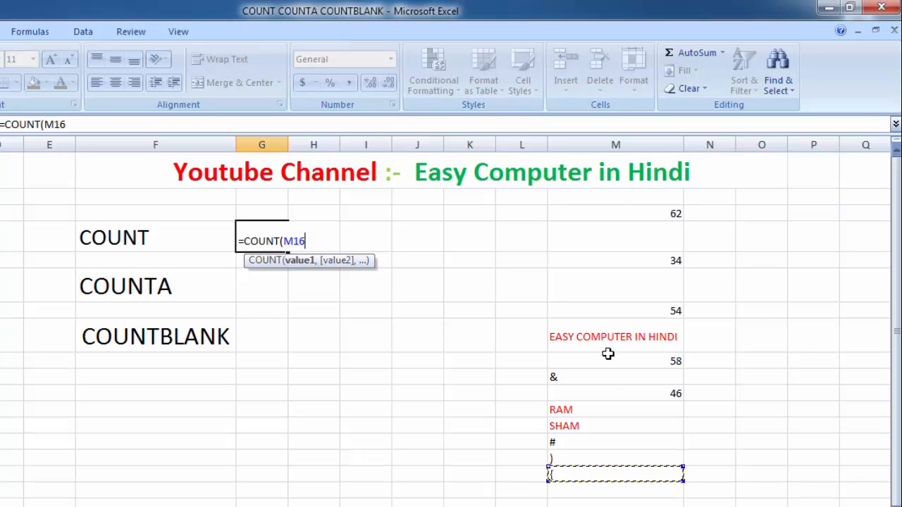
pyautogui.click(606, 223)
pyautogui.moveTo(607, 224); pyautogui.dragTo(609, 470)
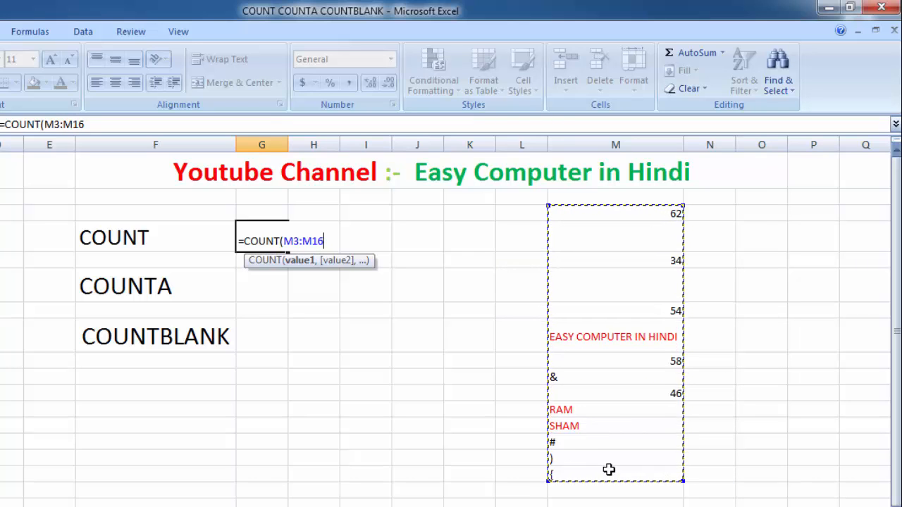
pyautogui.write(')')
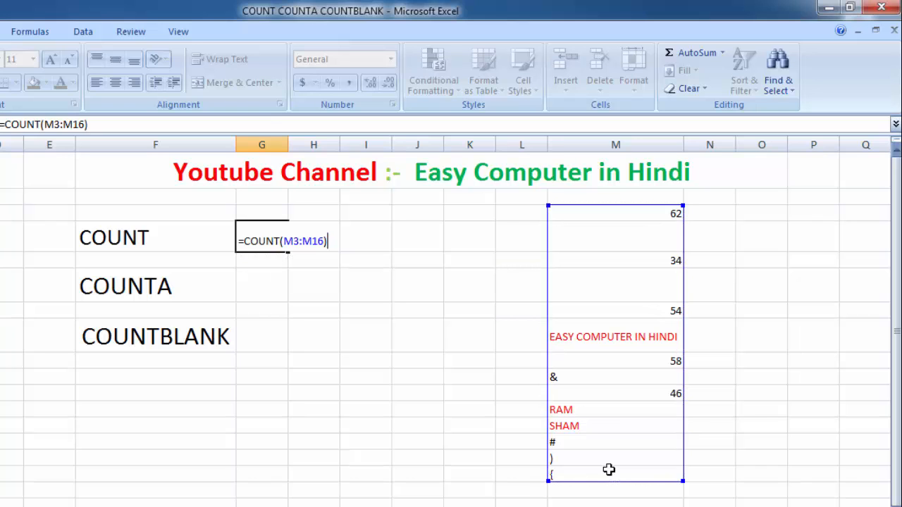
pyautogui.press('Return')
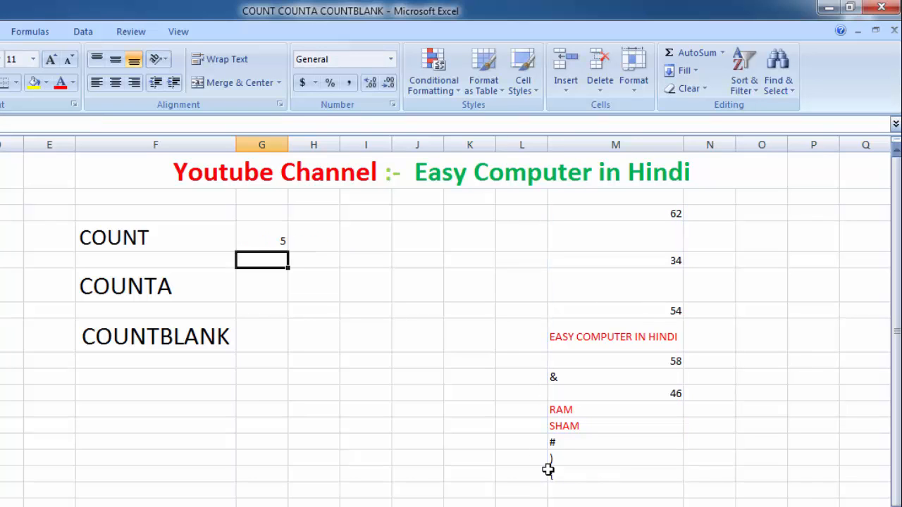
# - Compare the COUNT result in G4 with the number, text and symbol entries in M3:M16
pyautogui.click(270, 243)
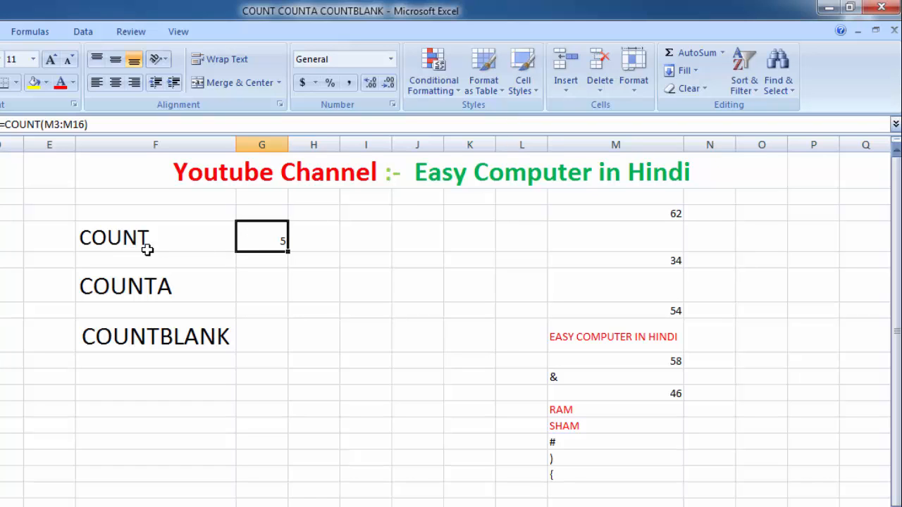
pyautogui.click(674, 216)
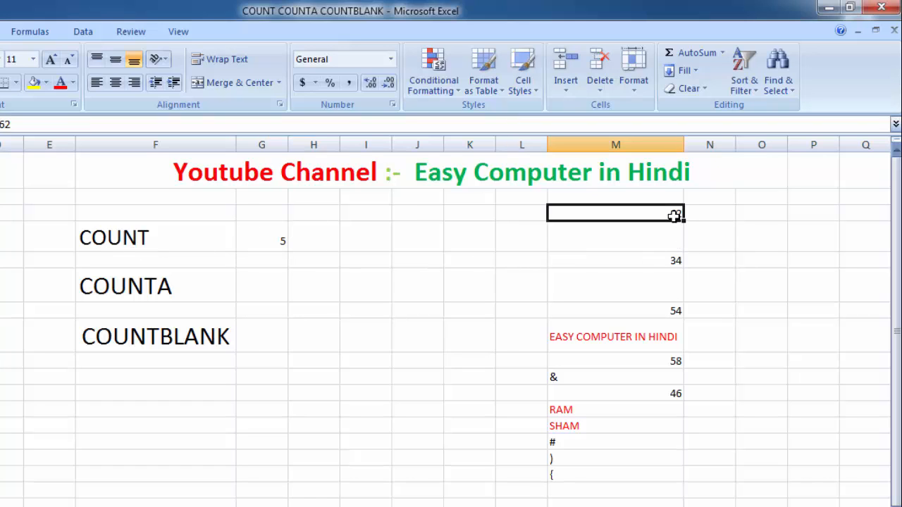
pyautogui.click(668, 258)
pyautogui.click(674, 317)
pyautogui.click(675, 364)
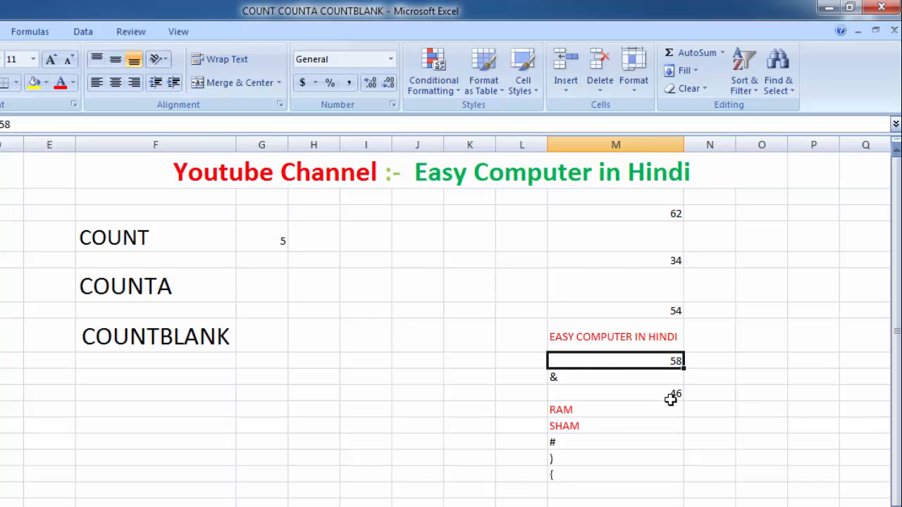
pyautogui.click(670, 396)
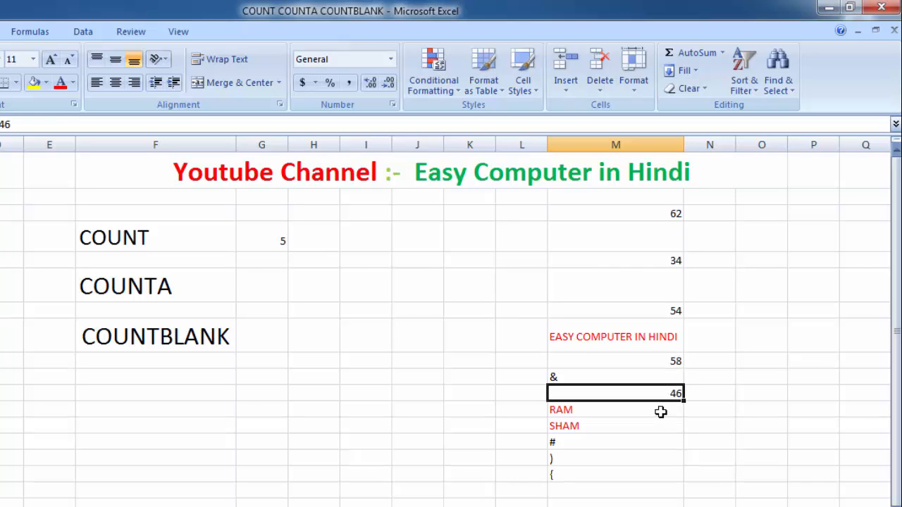
pyautogui.click(606, 340)
pyautogui.click(586, 410)
pyautogui.click(585, 428)
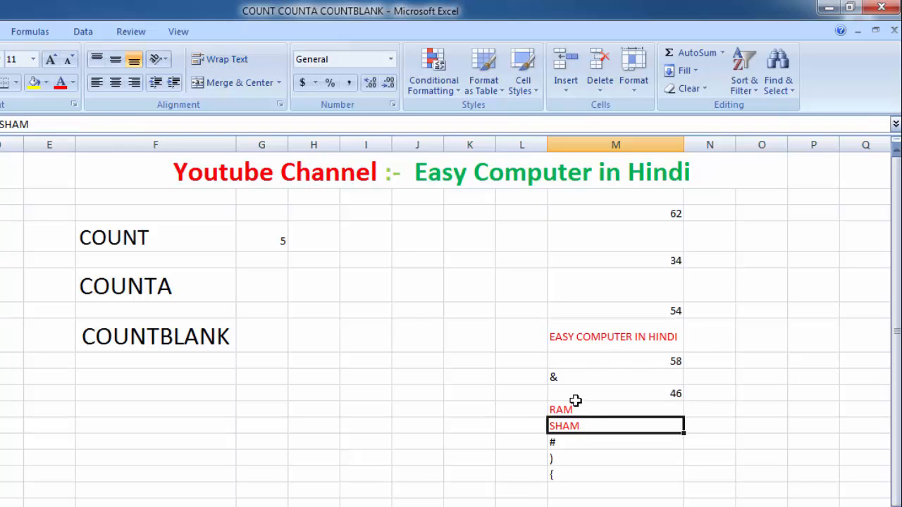
pyautogui.click(562, 377)
pyautogui.click(559, 442)
pyautogui.click(561, 458)
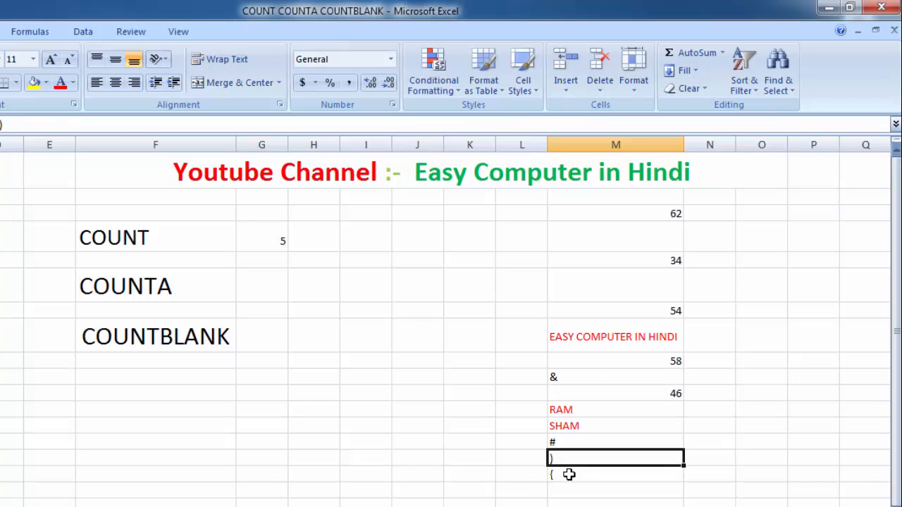
pyautogui.click(571, 477)
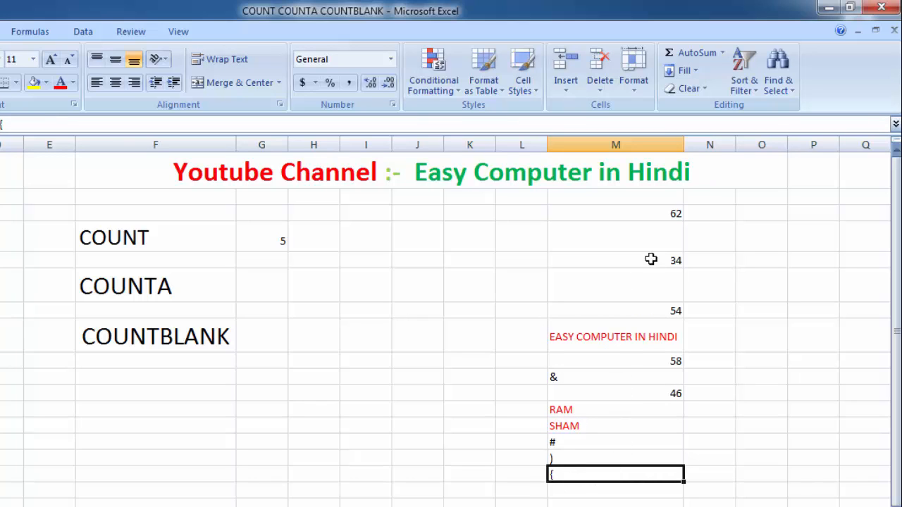
# - Go through only the numeric cells in column M one by one to verify the COUNT result
pyautogui.click(666, 213)
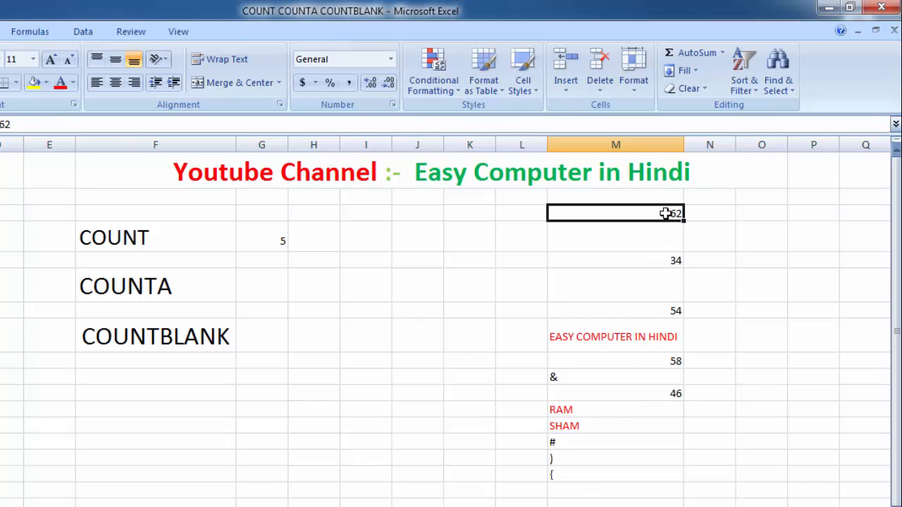
pyautogui.click(677, 262)
pyautogui.click(678, 313)
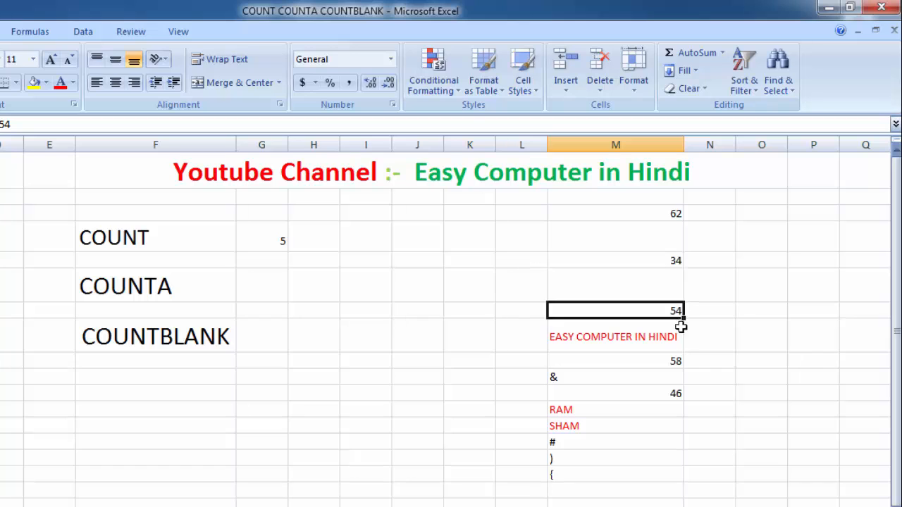
pyautogui.click(674, 362)
pyautogui.click(690, 398)
pyautogui.click(665, 393)
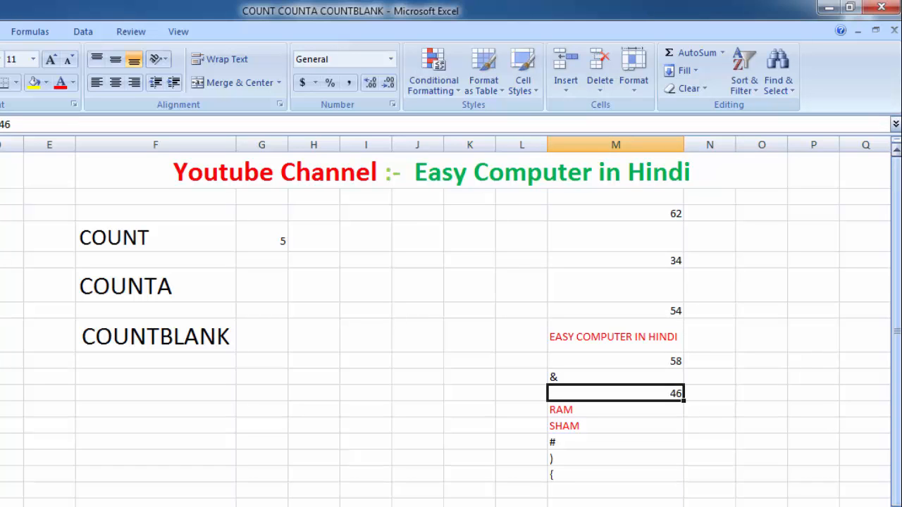
pyautogui.click(671, 361)
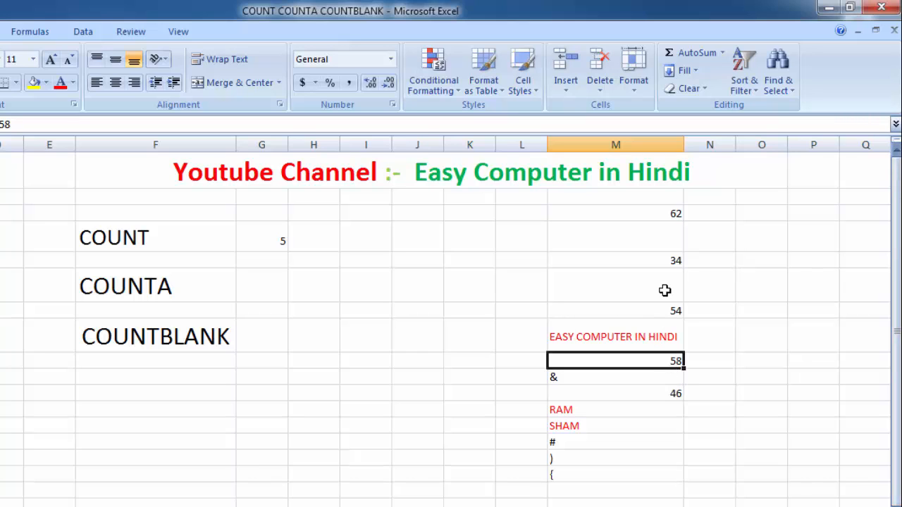
pyautogui.click(671, 310)
pyautogui.click(671, 262)
pyautogui.click(650, 213)
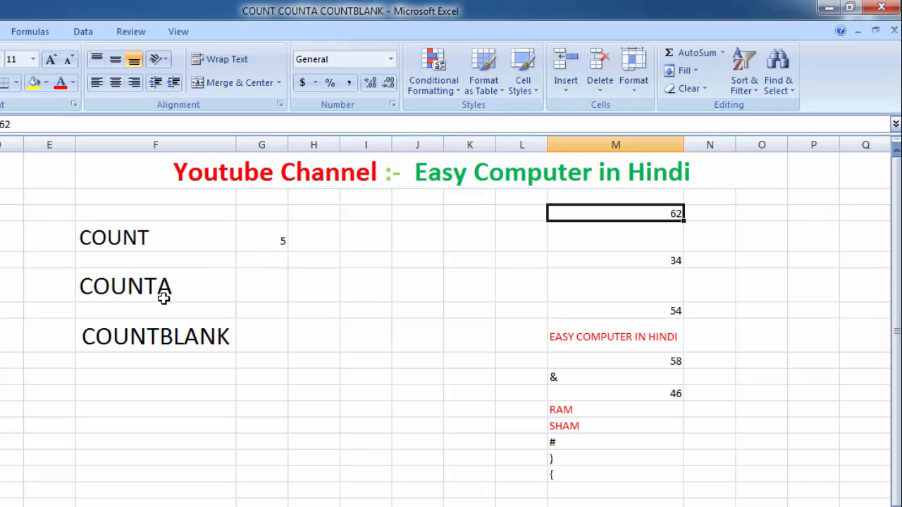
# - Enter the formula =COUNTA(M3:M16) in cell G6 beside the COUNTA label
pyautogui.doubleClick(251, 296)
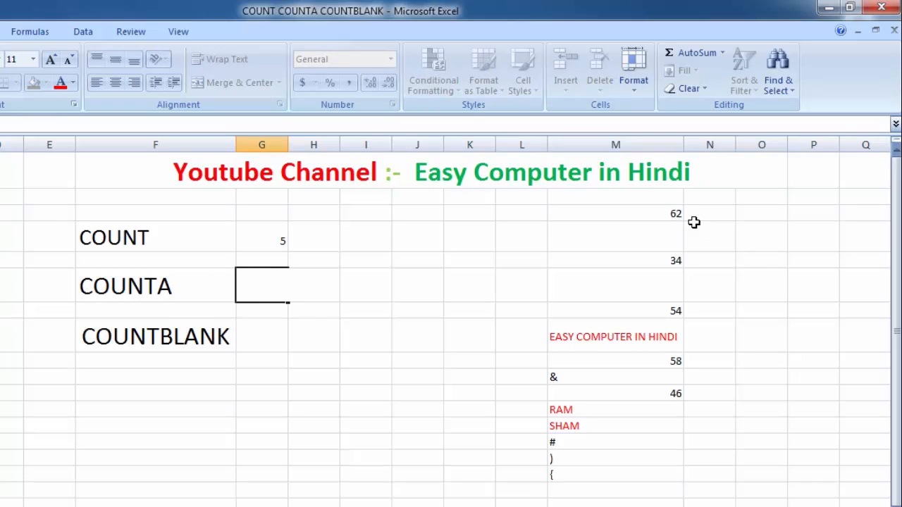
pyautogui.write('=C')
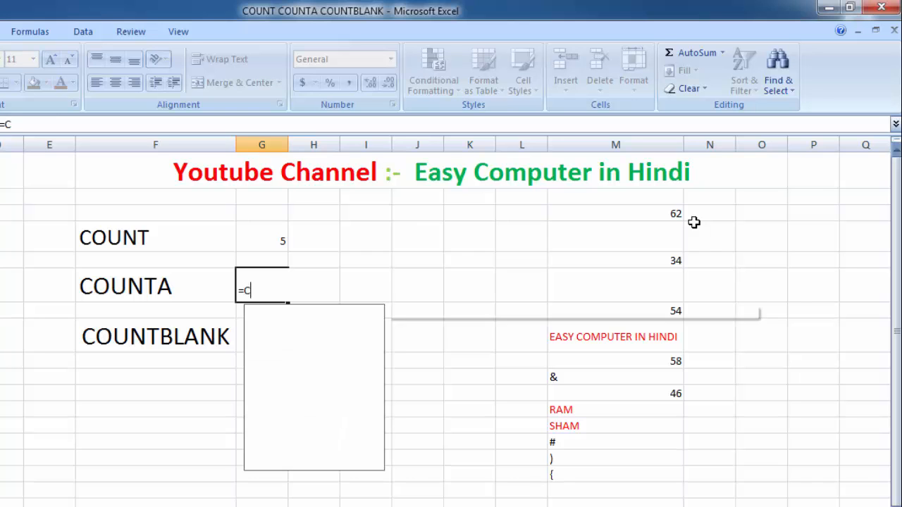
pyautogui.write('O')
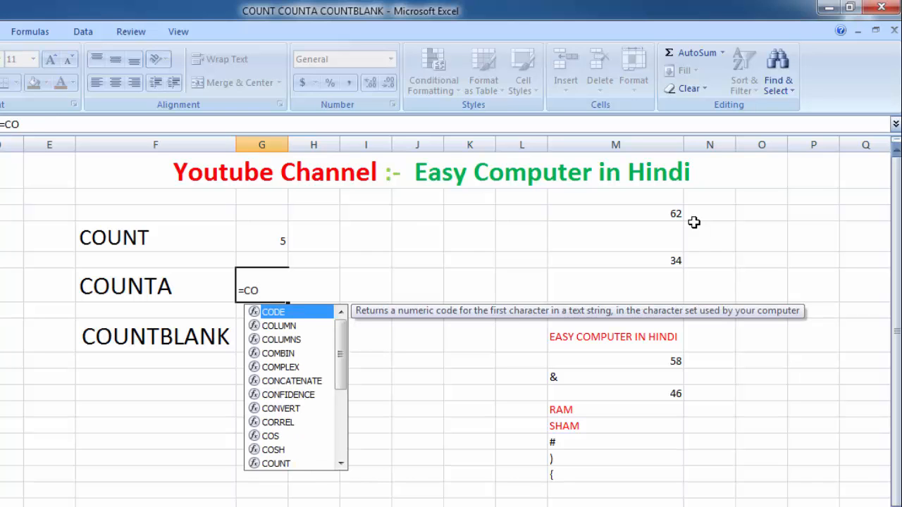
pyautogui.write('UNTA')
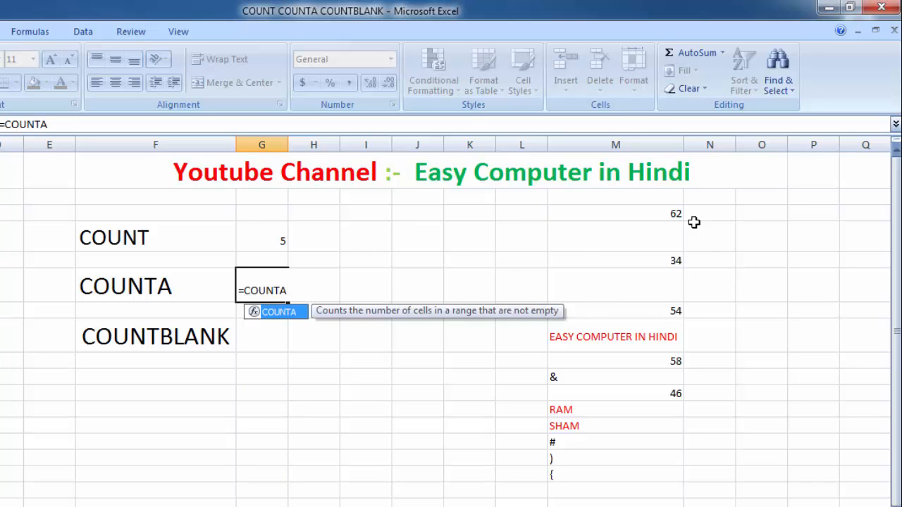
pyautogui.write('(')
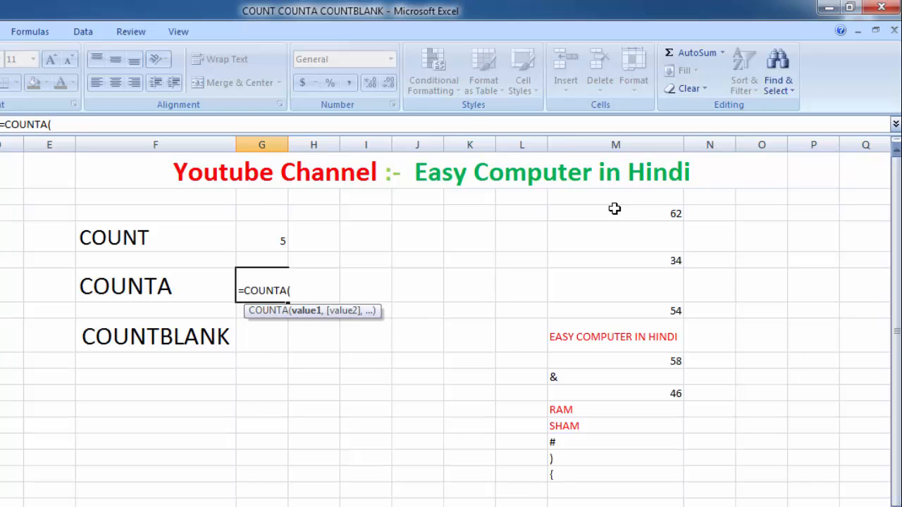
pyautogui.moveTo(615, 209); pyautogui.dragTo(616, 477)
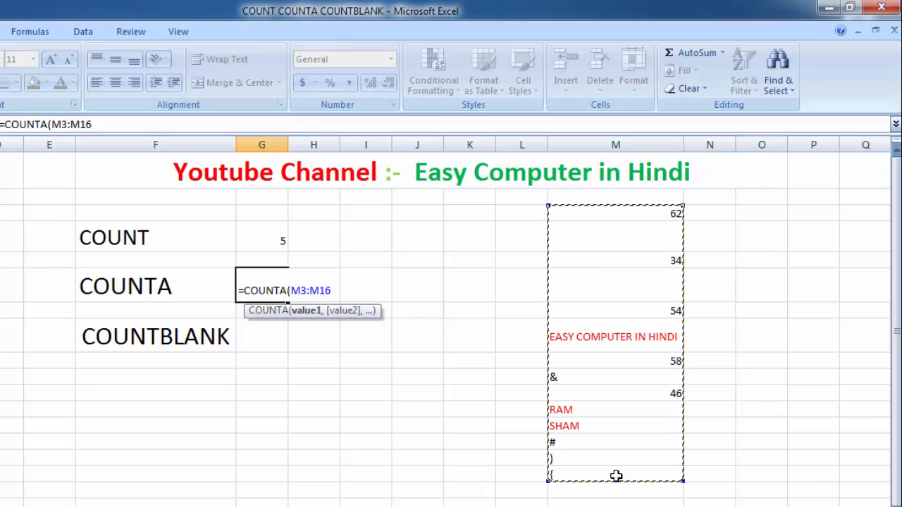
pyautogui.write(')')
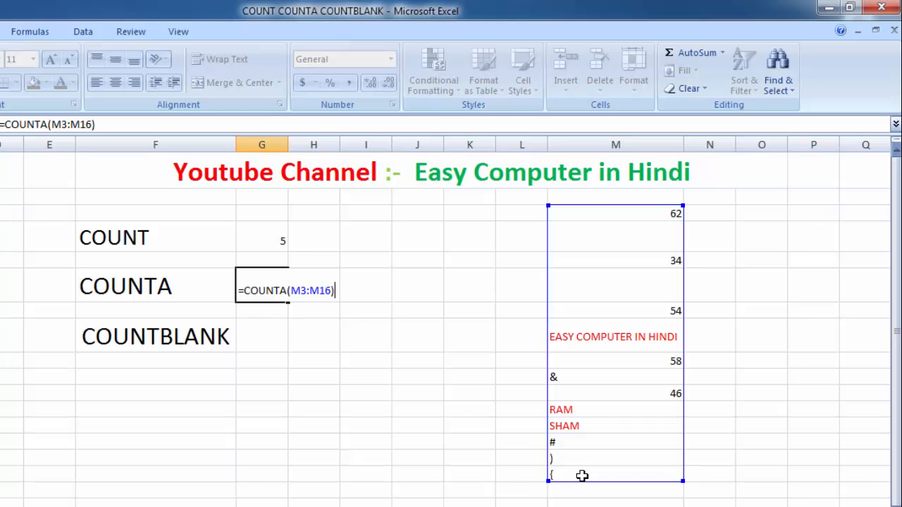
pyautogui.press('Return')
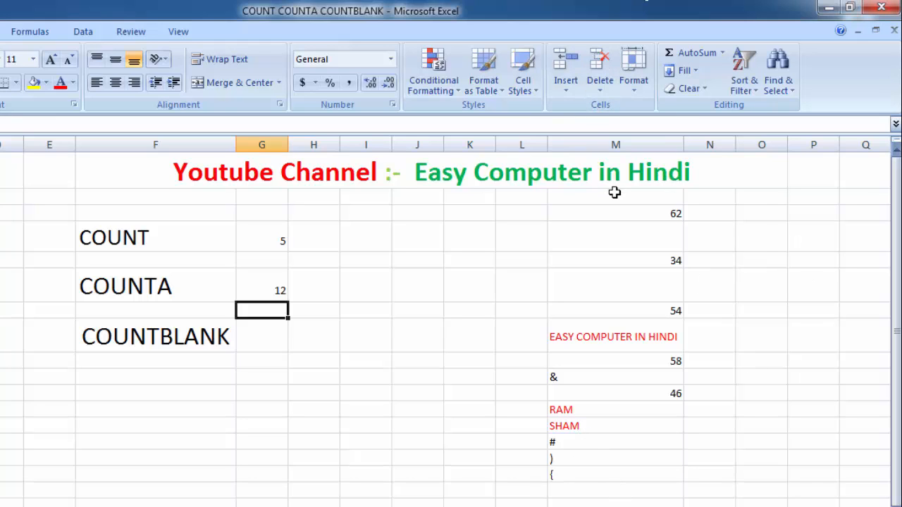
# - Check examples of the numeric, text and symbol entries in column M that COUNTA includes
pyautogui.click(621, 216)
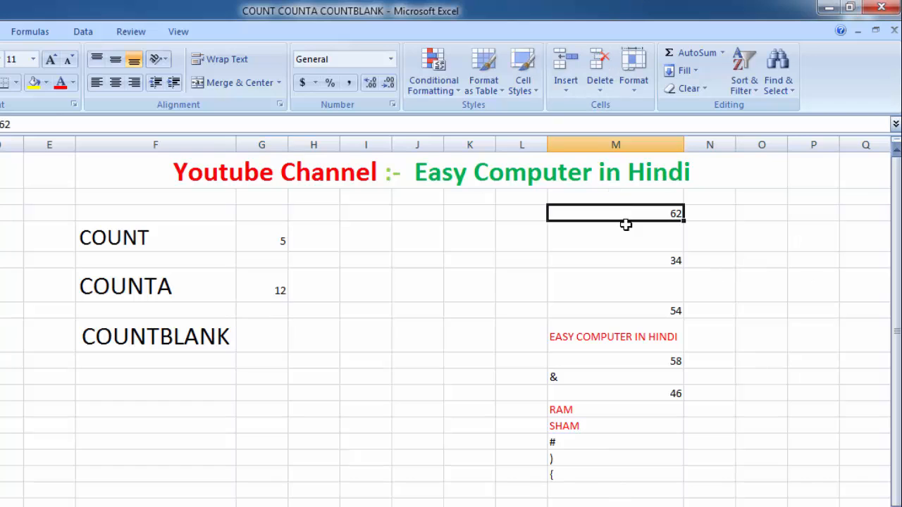
pyautogui.click(637, 261)
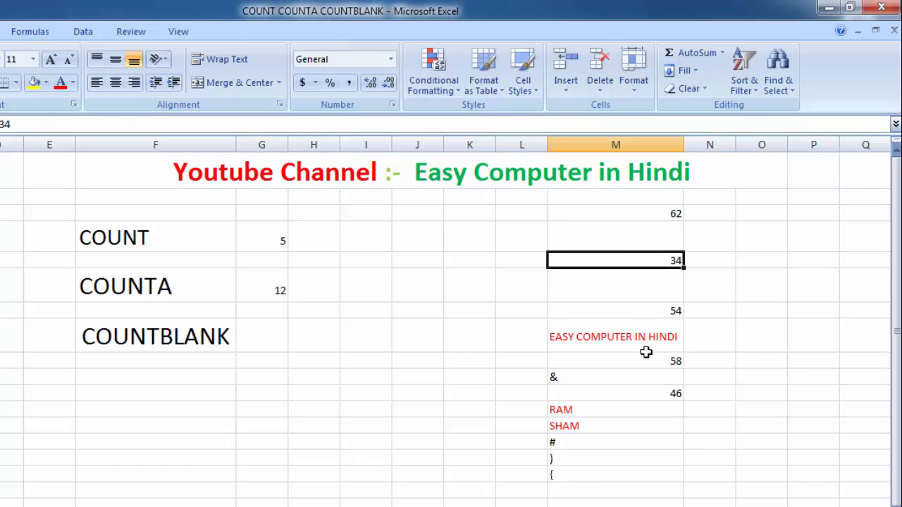
pyautogui.click(625, 340)
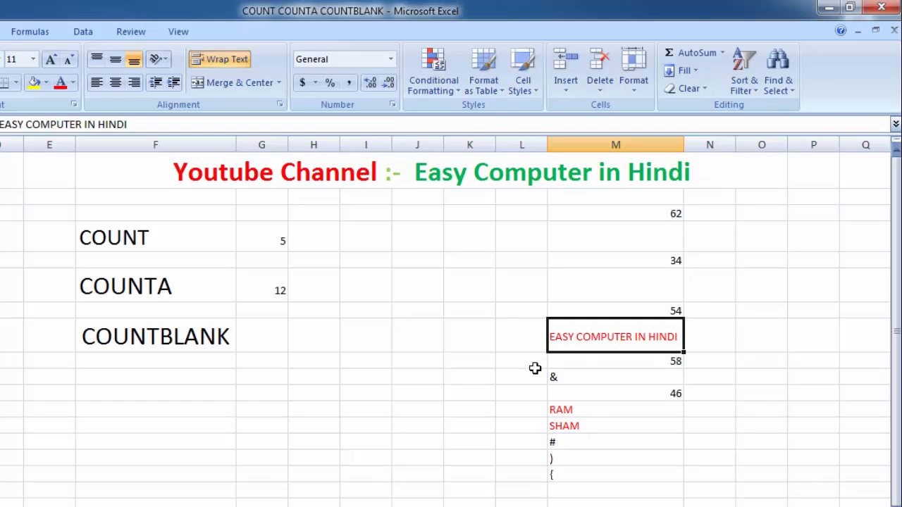
pyautogui.click(556, 378)
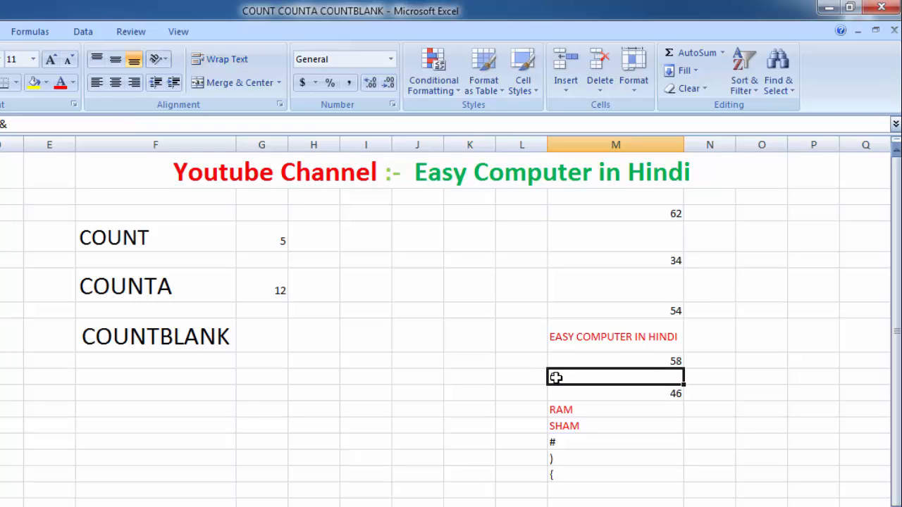
# - Go through every filled cell from M3 down to M16 one by one to verify the COUNTA result
pyautogui.click(610, 213)
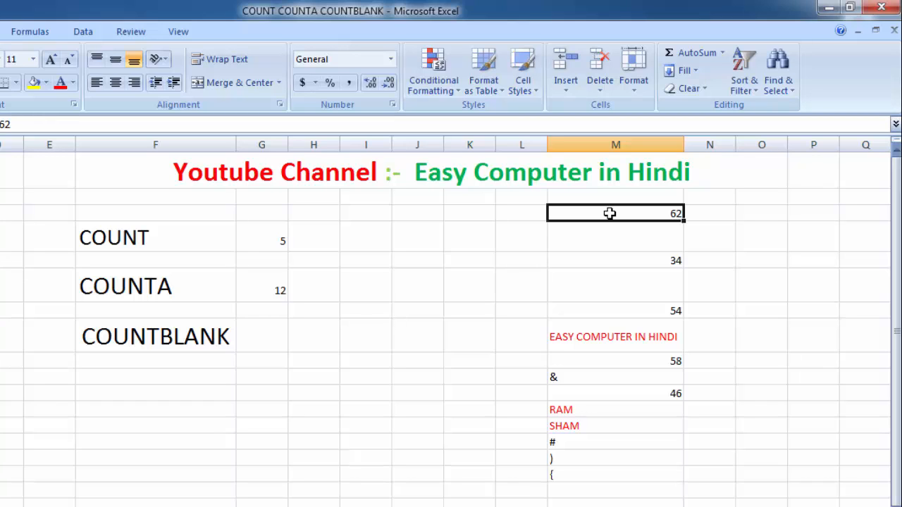
pyautogui.click(640, 273)
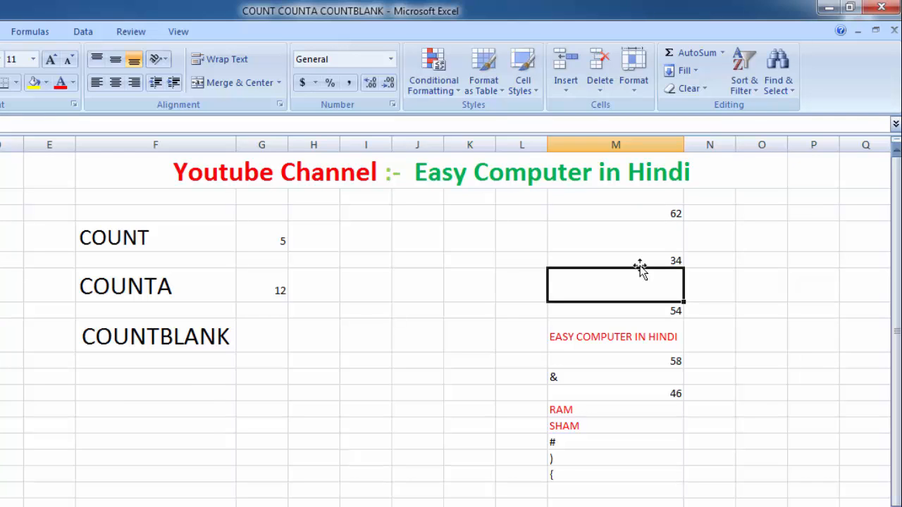
pyautogui.click(638, 259)
pyautogui.click(639, 311)
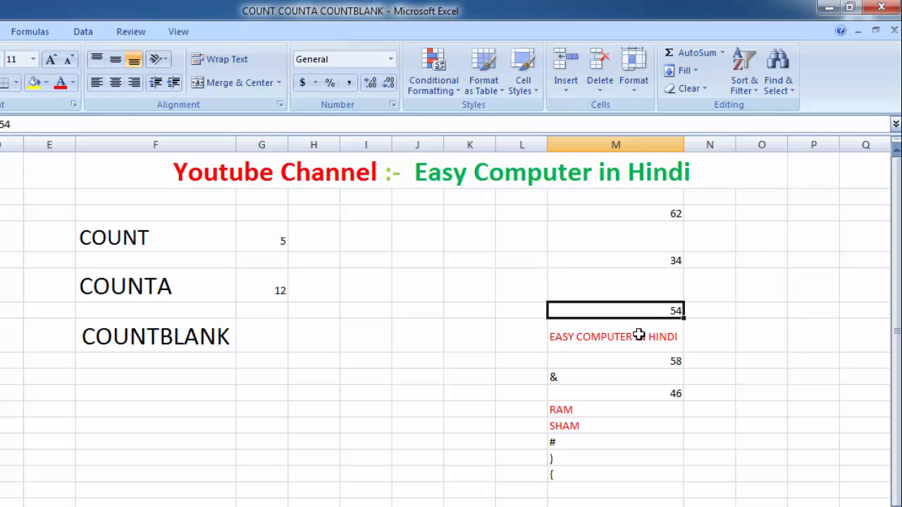
pyautogui.click(638, 344)
pyautogui.click(638, 360)
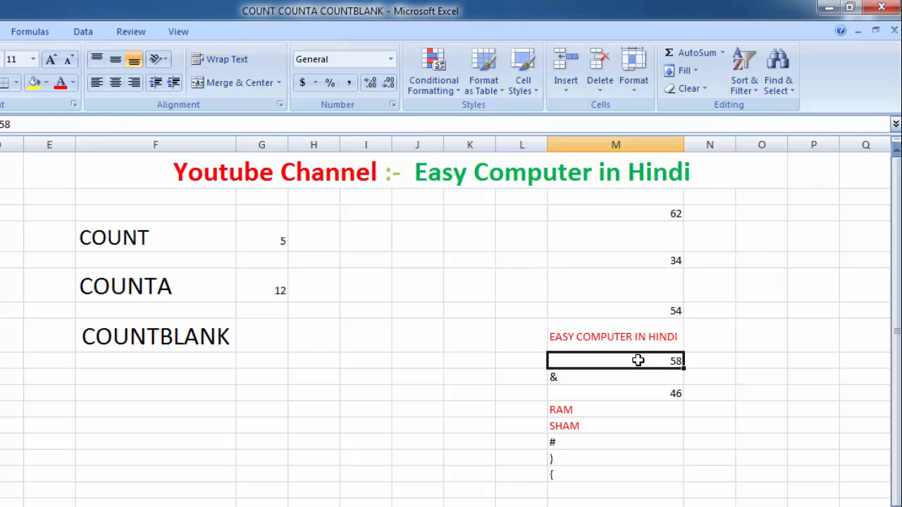
pyautogui.click(602, 381)
pyautogui.click(604, 395)
pyautogui.click(590, 409)
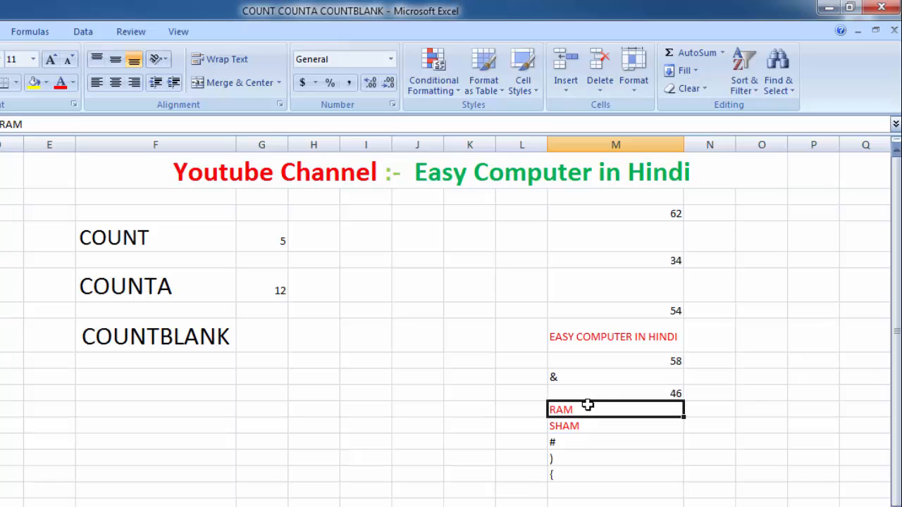
pyautogui.click(581, 427)
pyautogui.click(558, 444)
pyautogui.click(563, 459)
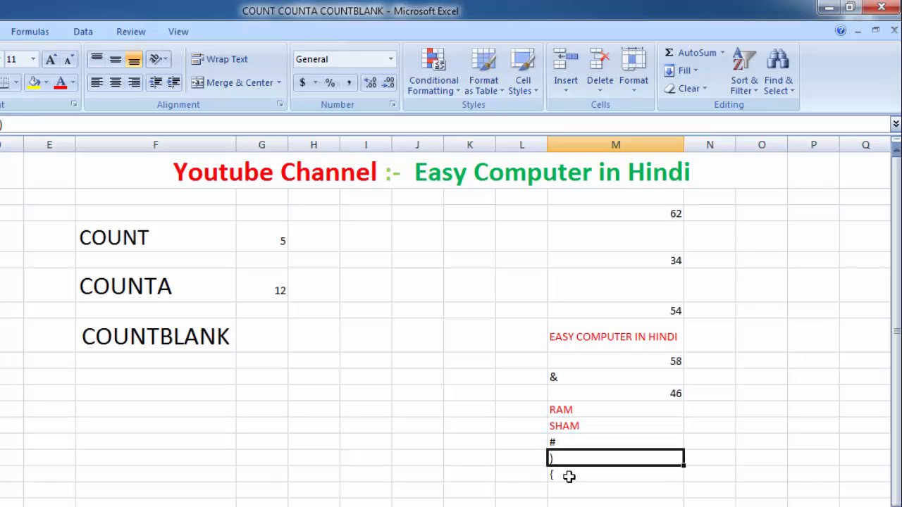
pyautogui.click(569, 476)
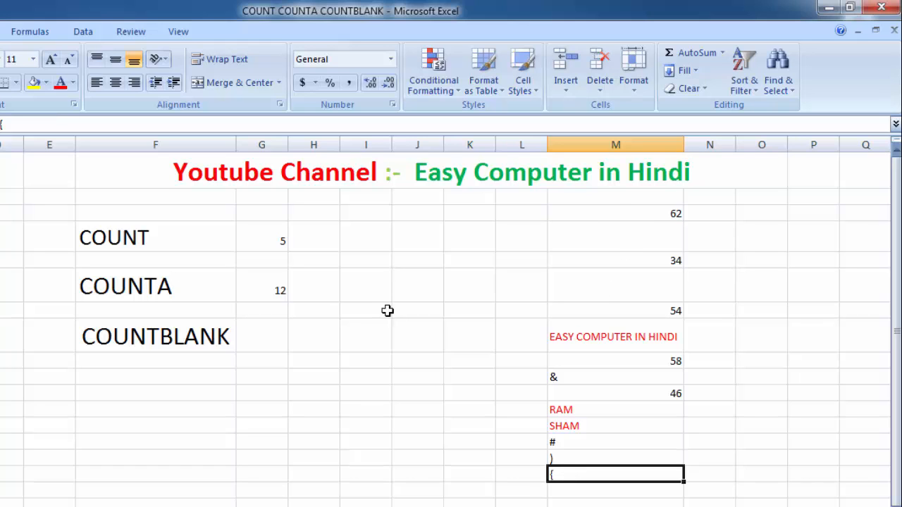
# - Examine the empty cells M4 and M6 that COUNTA leaves out of its count
pyautogui.click(642, 234)
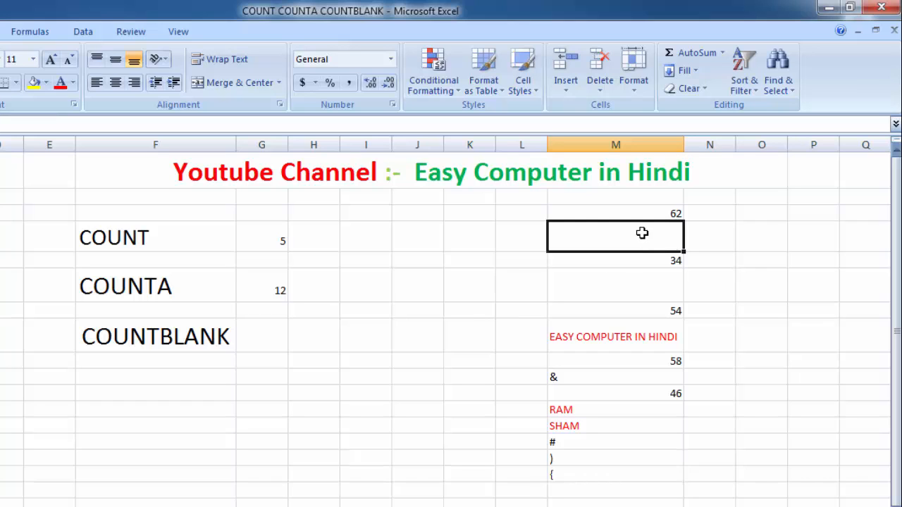
pyautogui.click(643, 286)
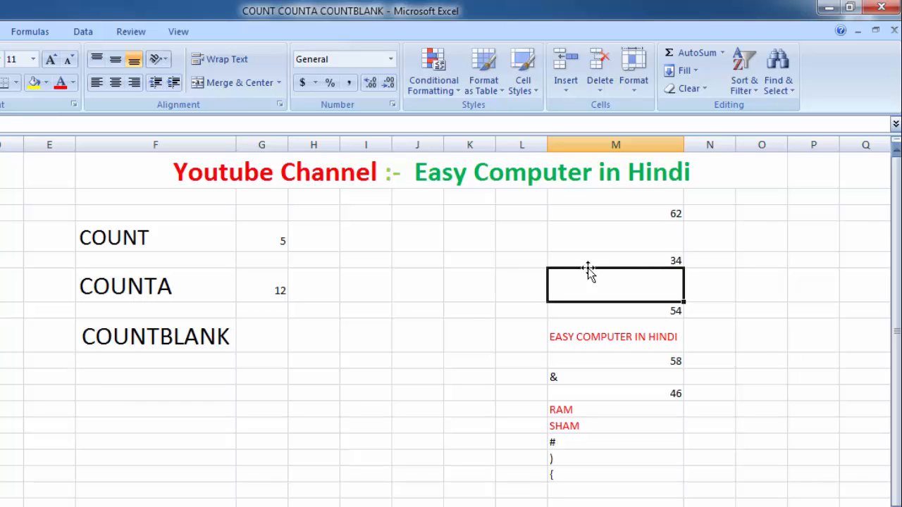
pyautogui.click(600, 237)
pyautogui.click(598, 285)
# - Enter the formula =COUNTBLANK(M3:M16) in cell G8 beside the COUNTBLANK label
pyautogui.click(251, 332)
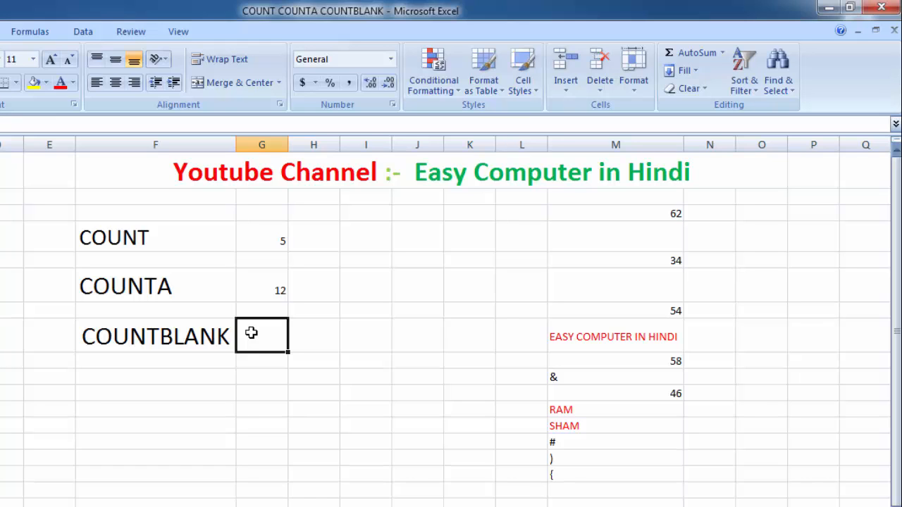
pyautogui.write('=')
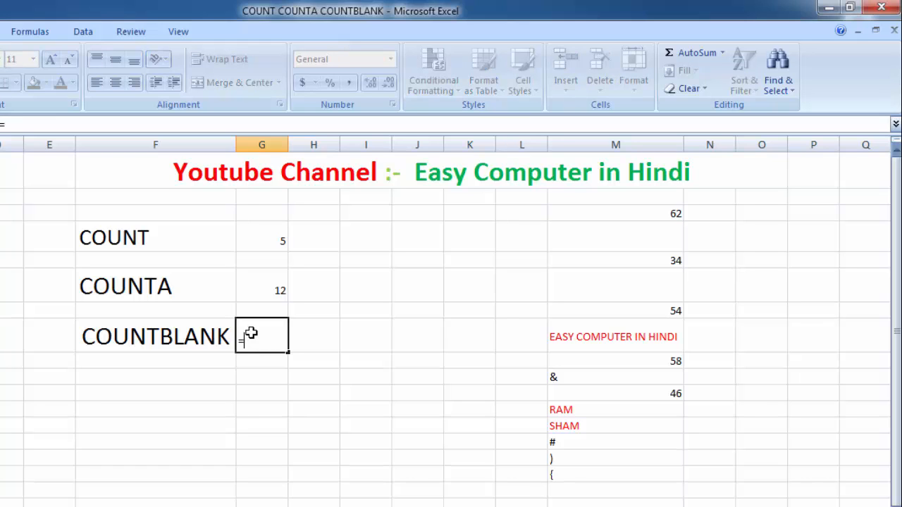
pyautogui.write('CO')
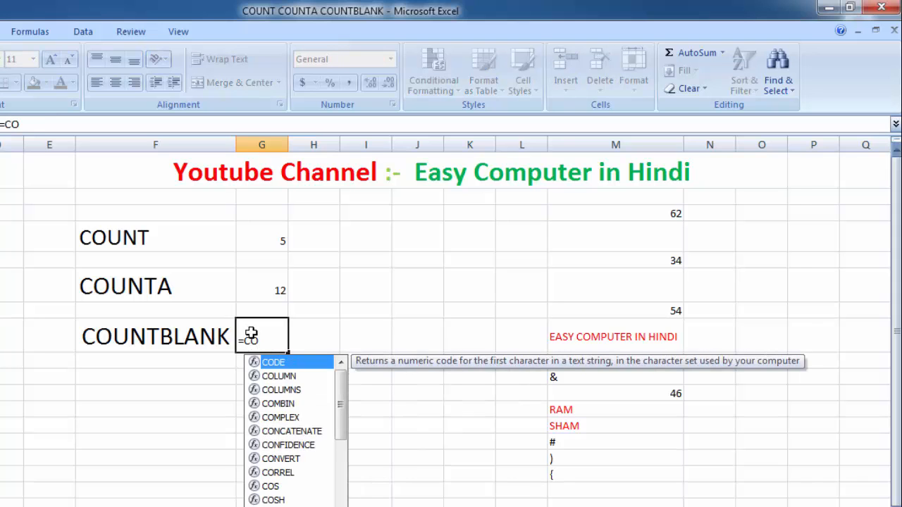
pyautogui.write('UNT')
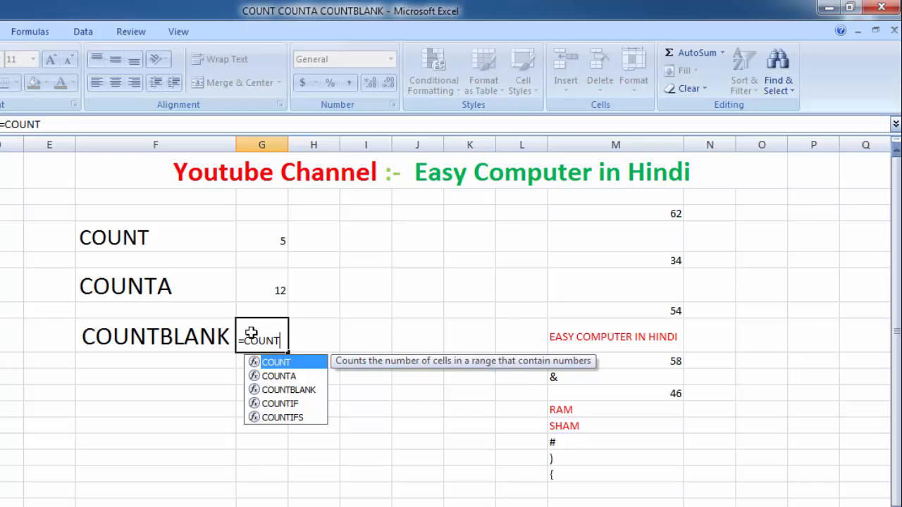
pyautogui.press('Down')
pyautogui.press('Down')
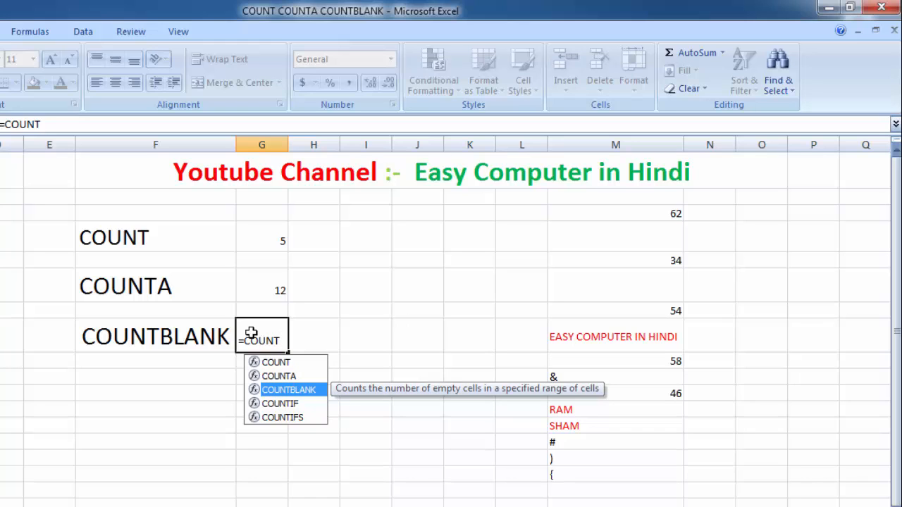
pyautogui.press('Tab')
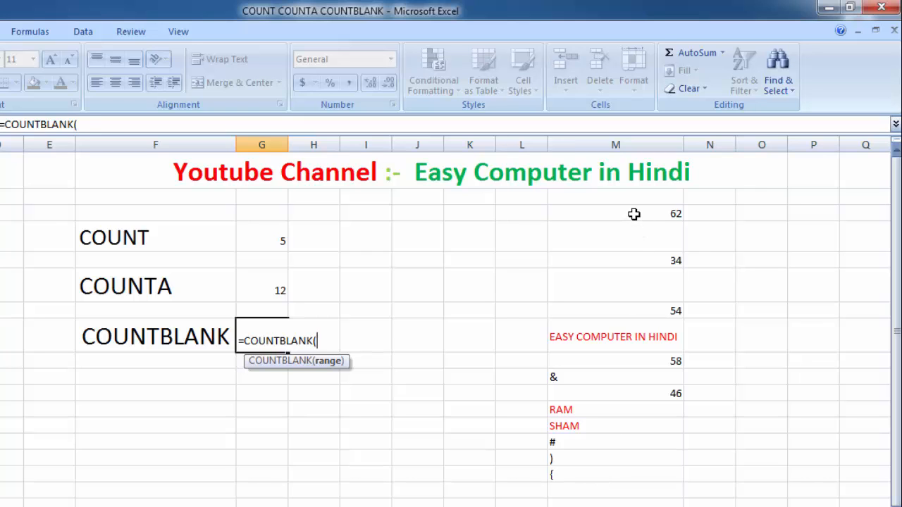
pyautogui.moveTo(634, 213); pyautogui.dragTo(627, 473)
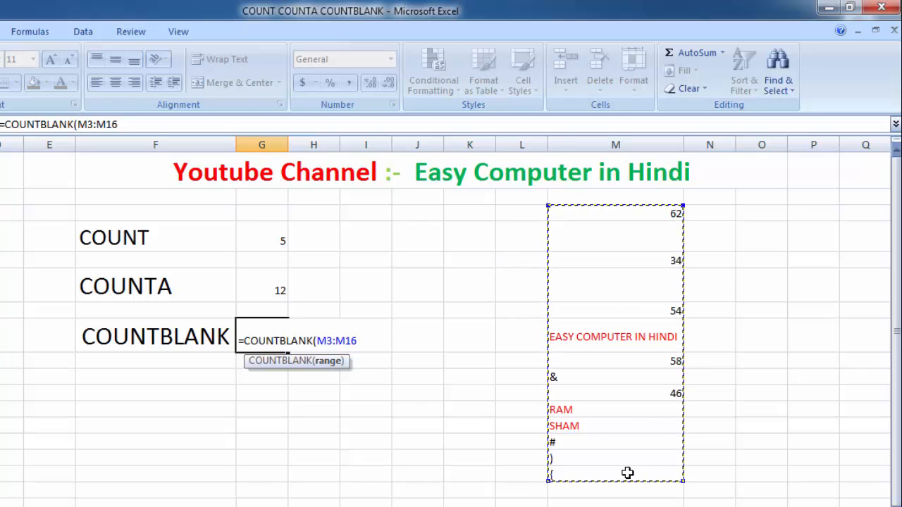
pyautogui.write(')')
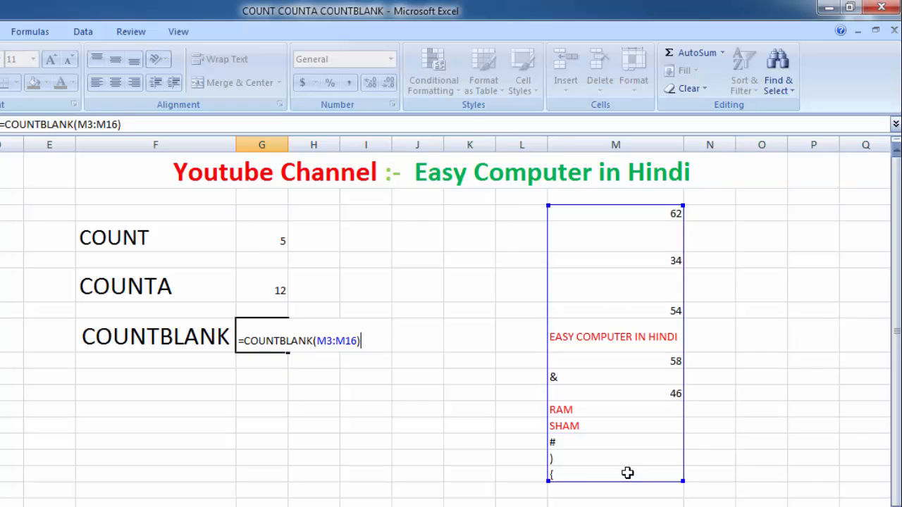
pyautogui.press('Return')
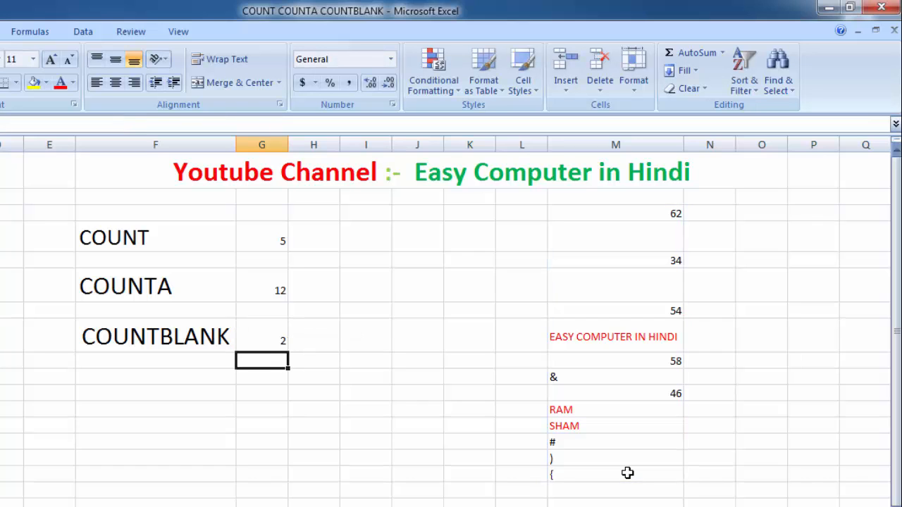
# - Go up column M from M16 to the empty cells M6 and M4 to verify the COUNTBLANK result
pyautogui.click(587, 473)
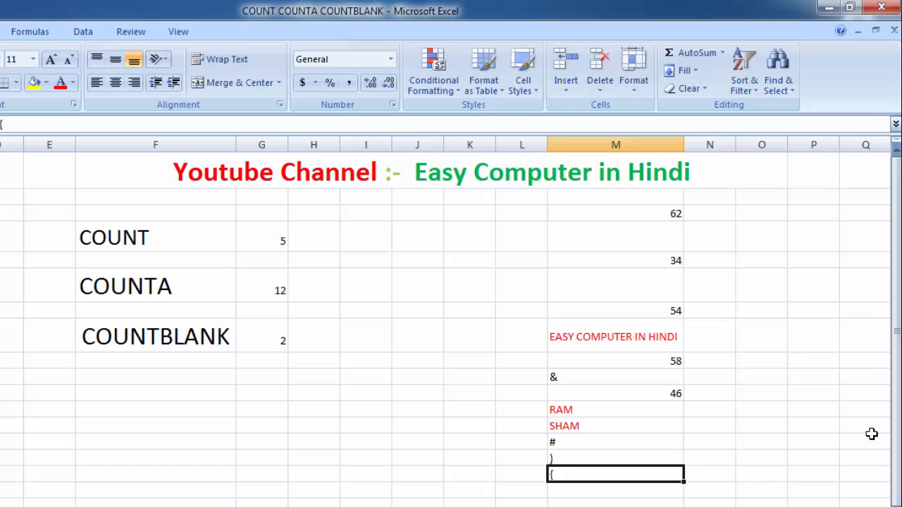
pyautogui.press('Up')
pyautogui.press('Up')
pyautogui.press('Up')
pyautogui.press('Up')
pyautogui.press('Up')
pyautogui.press('Up')
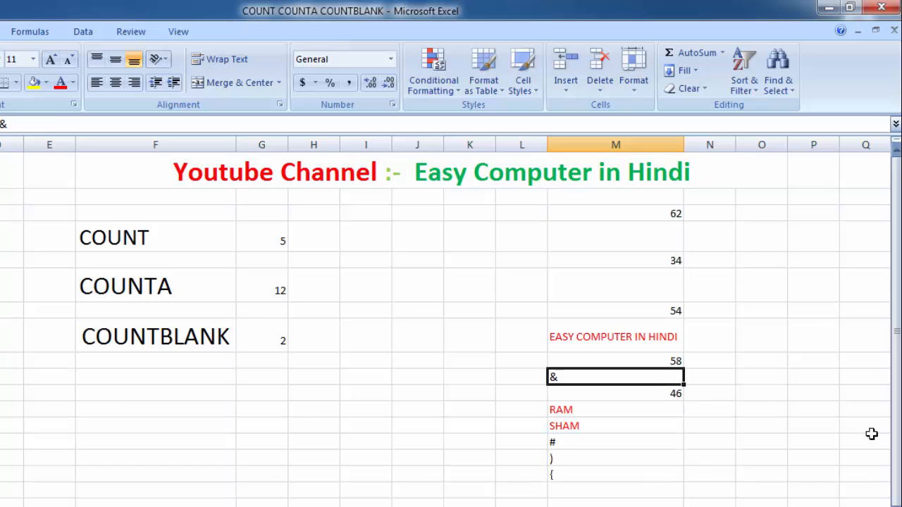
pyautogui.press('Up')
pyautogui.press('Up')
pyautogui.press('Up')
pyautogui.press('Up')
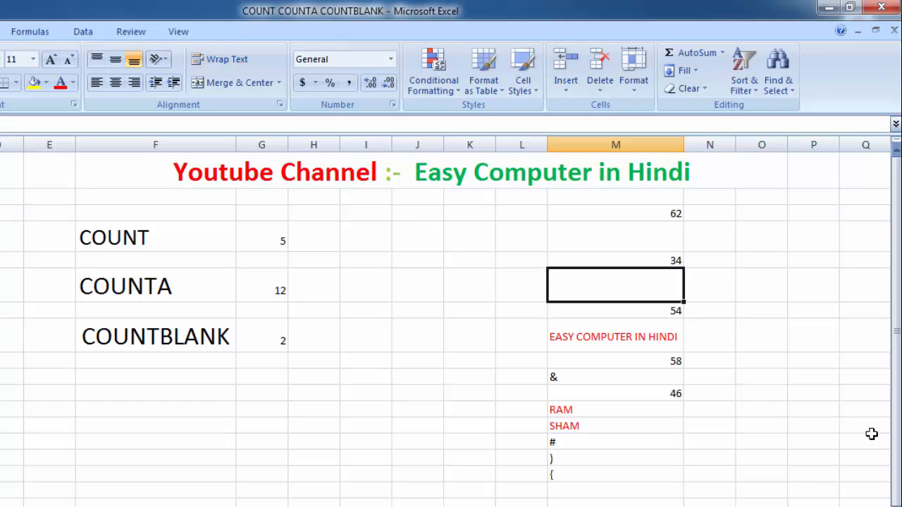
pyautogui.press('Up')
pyautogui.press('Up')
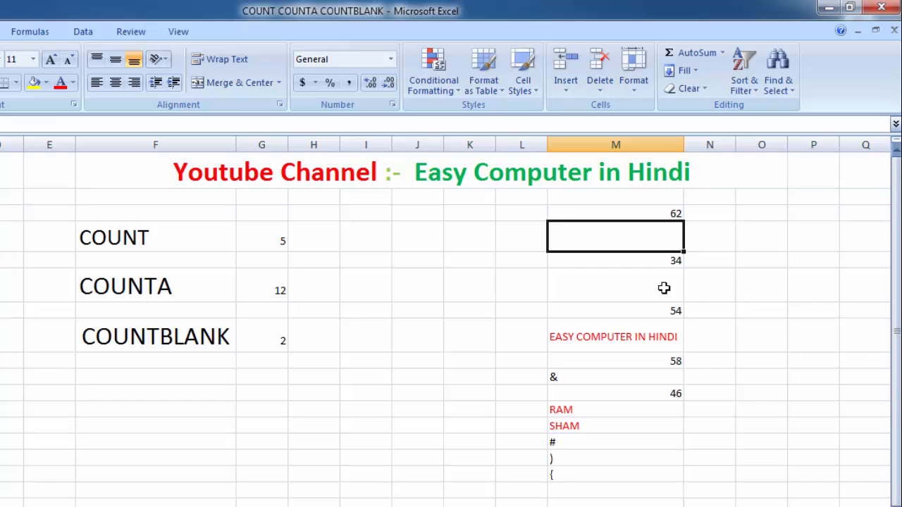
pyautogui.click(662, 289)
pyautogui.click(643, 235)
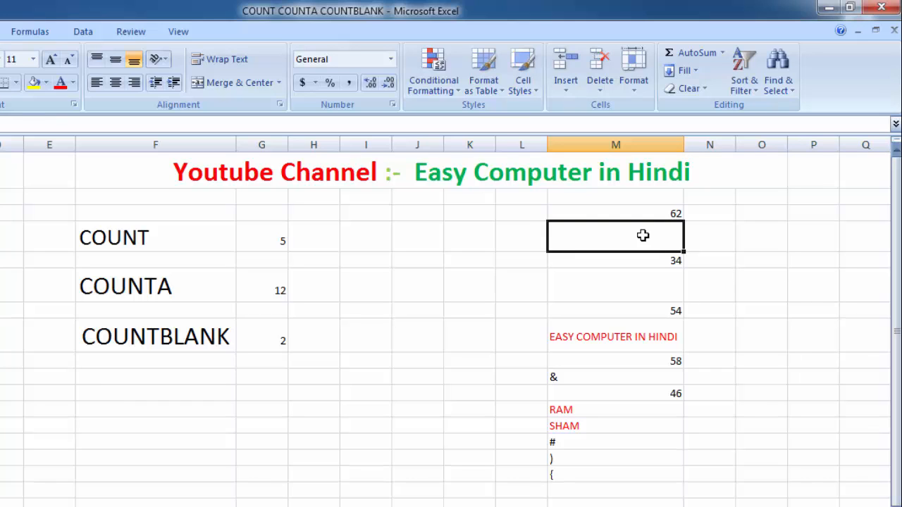